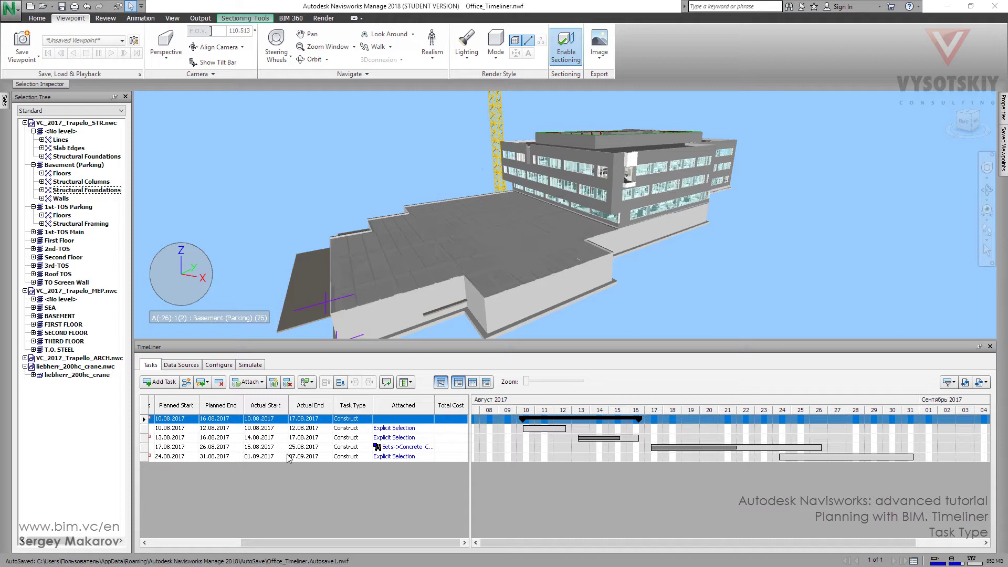
Set the simulation view to Planned and play the construction schedule simulation
{"action": "left_click_drag", "start_coordinate": [280, 544], "coordinate": [188, 544]}
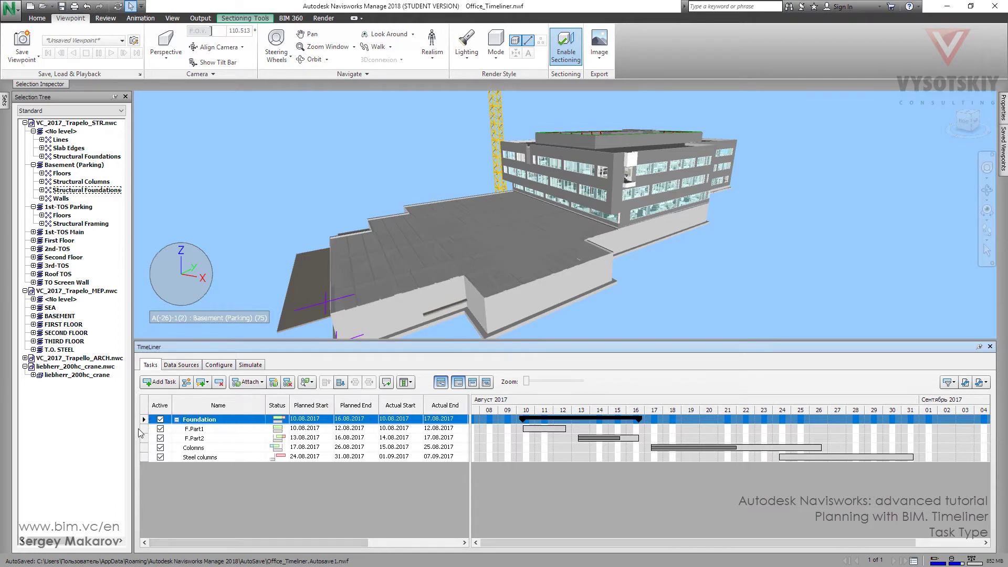
{"action": "left_click", "coordinate": [251, 367]}
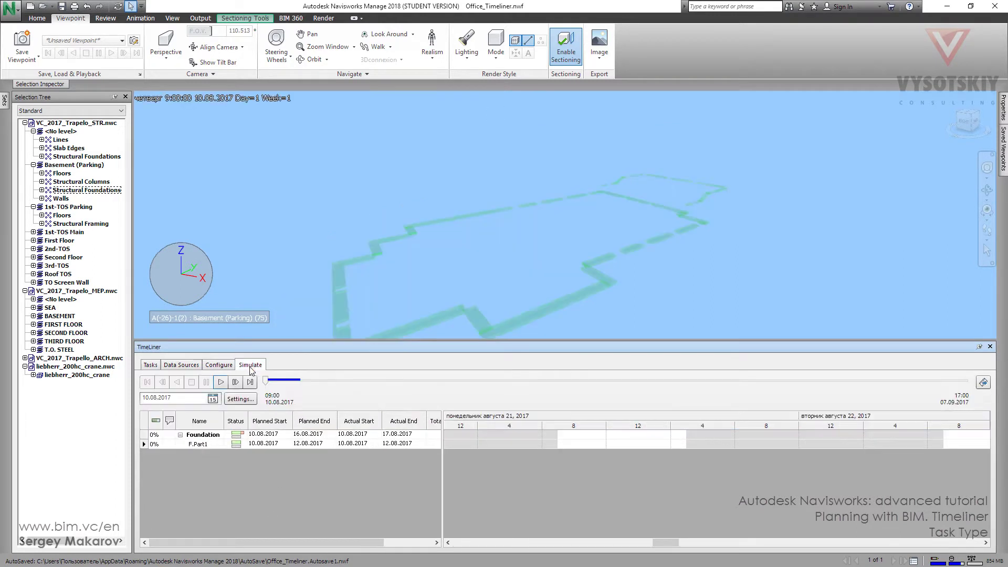
{"action": "left_click", "coordinate": [240, 399]}
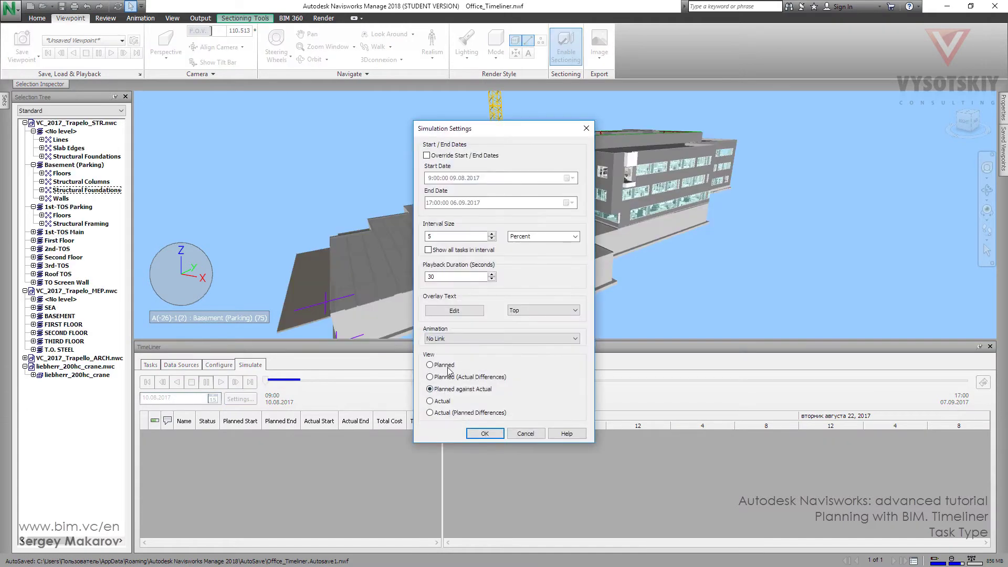
{"action": "left_click", "coordinate": [448, 371]}
{"action": "left_click", "coordinate": [484, 433]}
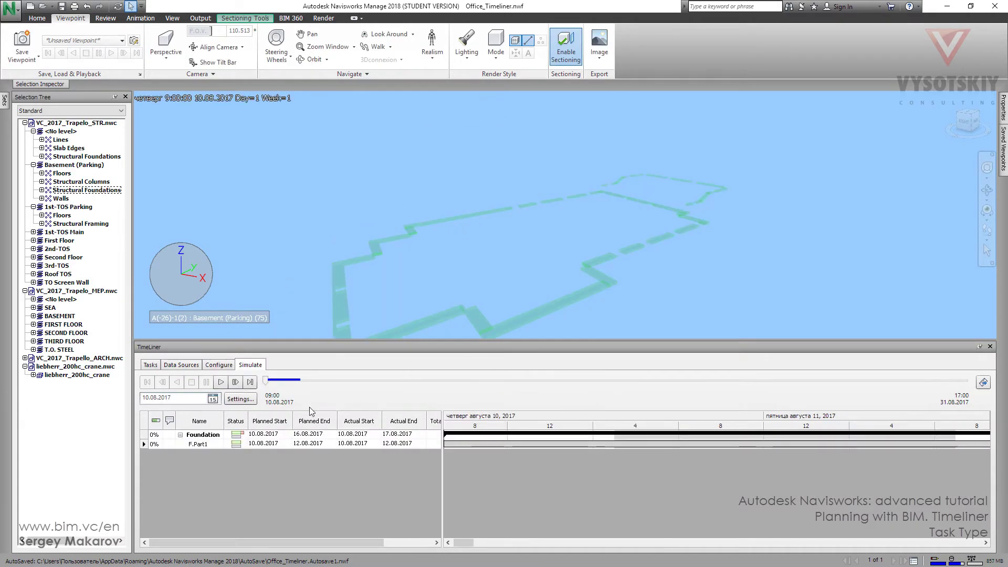
{"action": "left_click", "coordinate": [221, 382]}
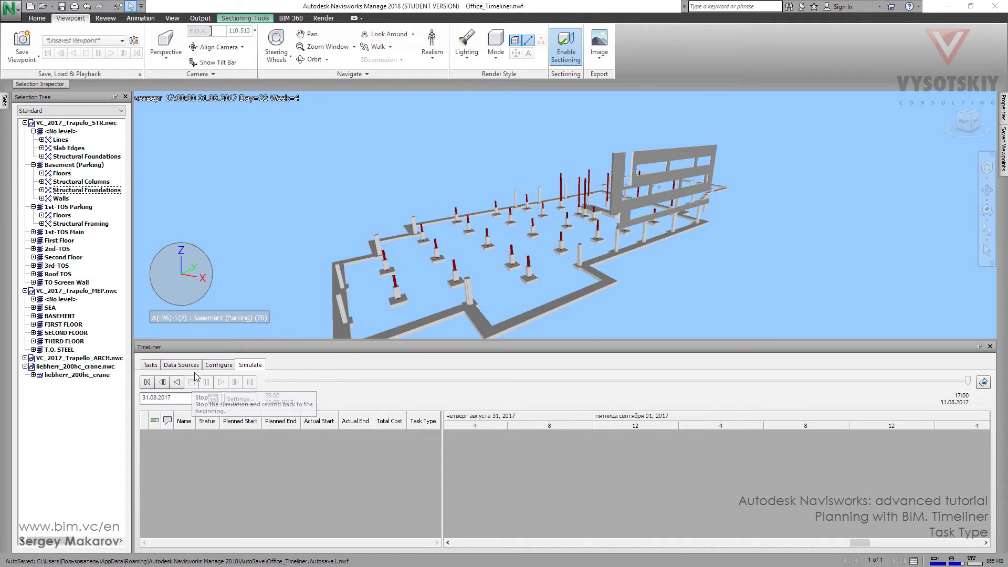
Compare the start appearance configured for the Construct task type with the first day of the simulation
{"action": "left_click", "coordinate": [213, 366]}
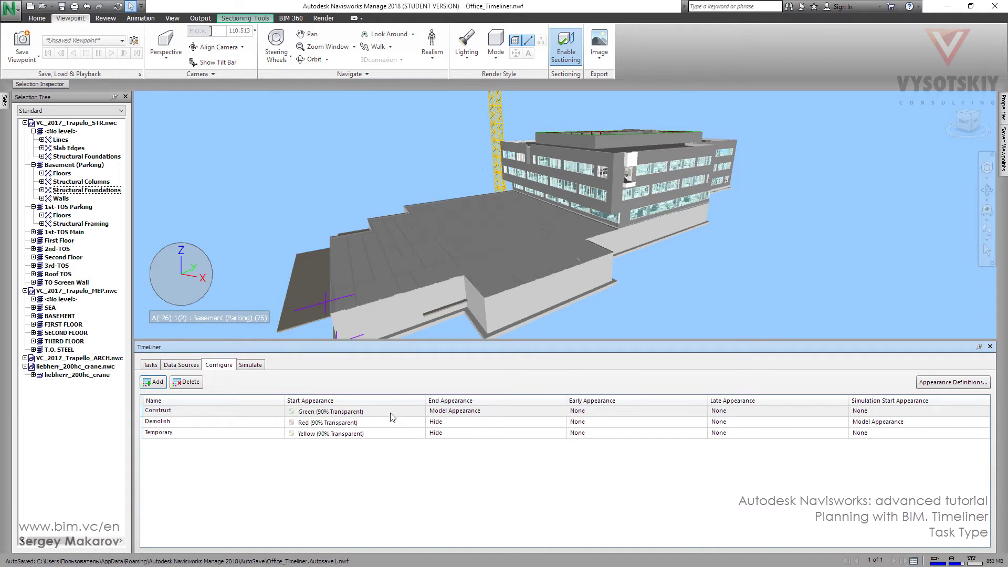
{"action": "left_click", "coordinate": [250, 366]}
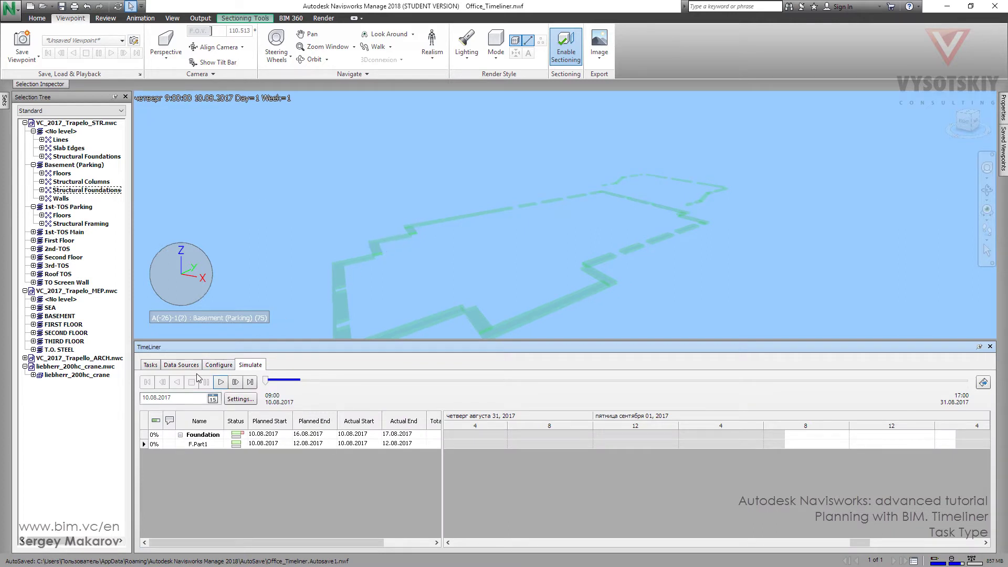
{"action": "left_click", "coordinate": [219, 365]}
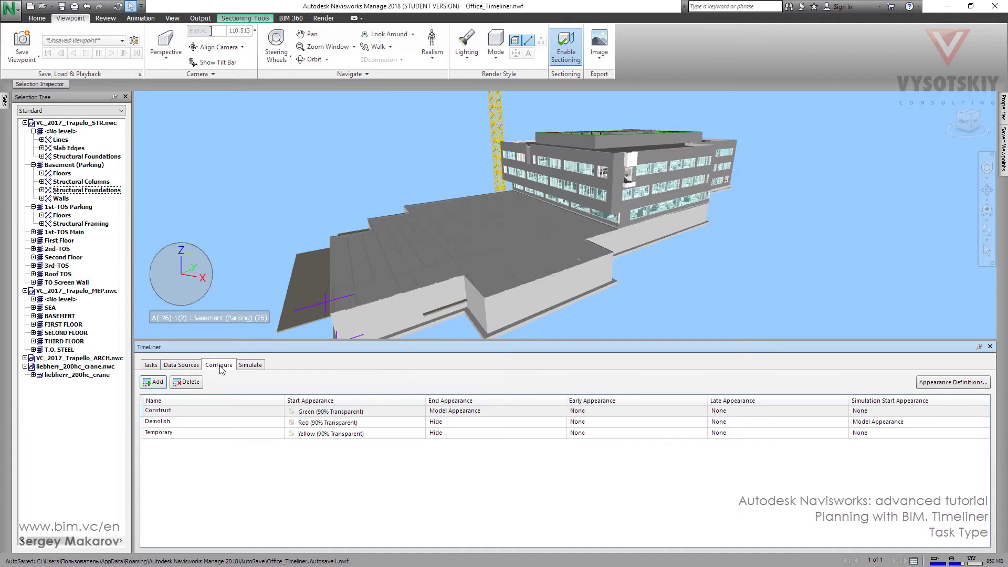
Set the Construct task type's start appearance to Purple (90% Transparent) and preview it in the simulation
{"action": "left_click", "coordinate": [414, 409]}
{"action": "left_click", "coordinate": [417, 411]}
{"action": "left_click", "coordinate": [420, 412]}
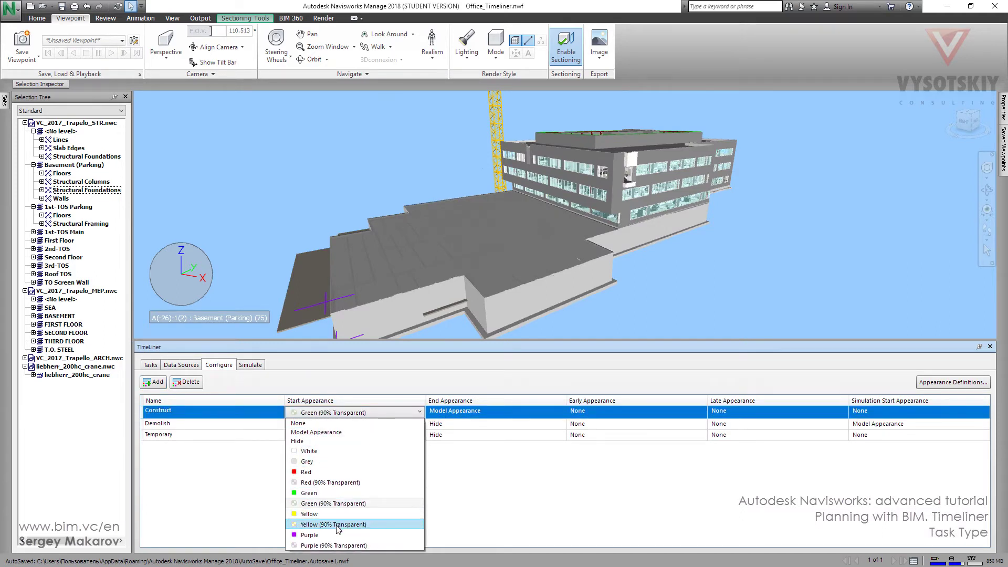
{"action": "left_click", "coordinate": [331, 546]}
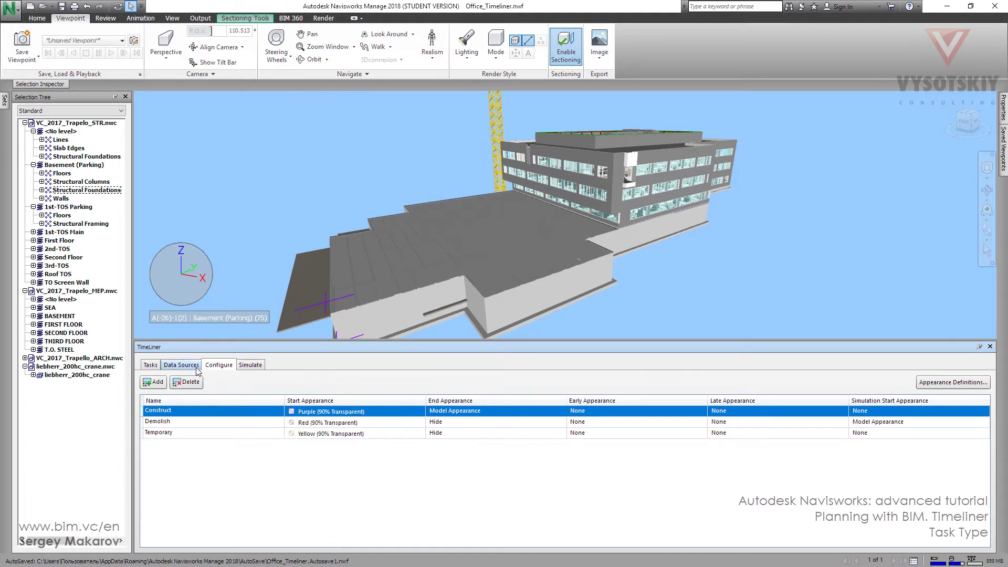
{"action": "left_click", "coordinate": [252, 366]}
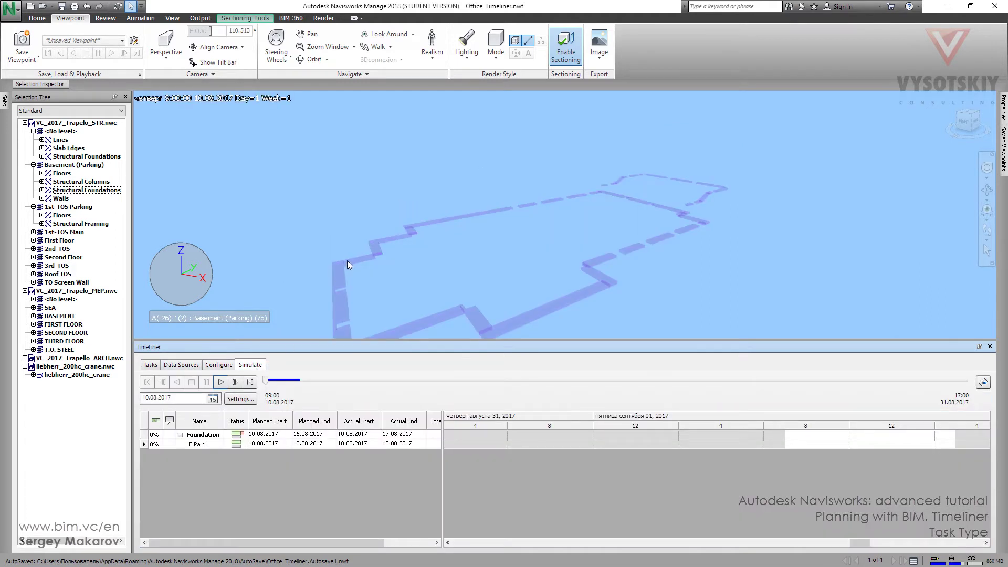
Restore the Construct task type's start appearance to Green (90% Transparent)
{"action": "left_click", "coordinate": [218, 365]}
{"action": "left_click", "coordinate": [401, 411]}
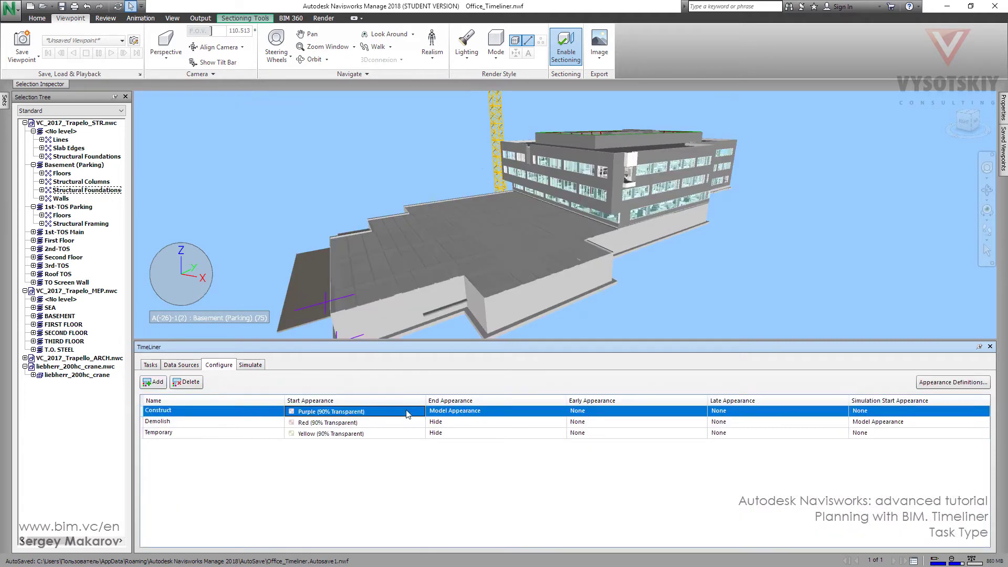
{"action": "left_click", "coordinate": [407, 412]}
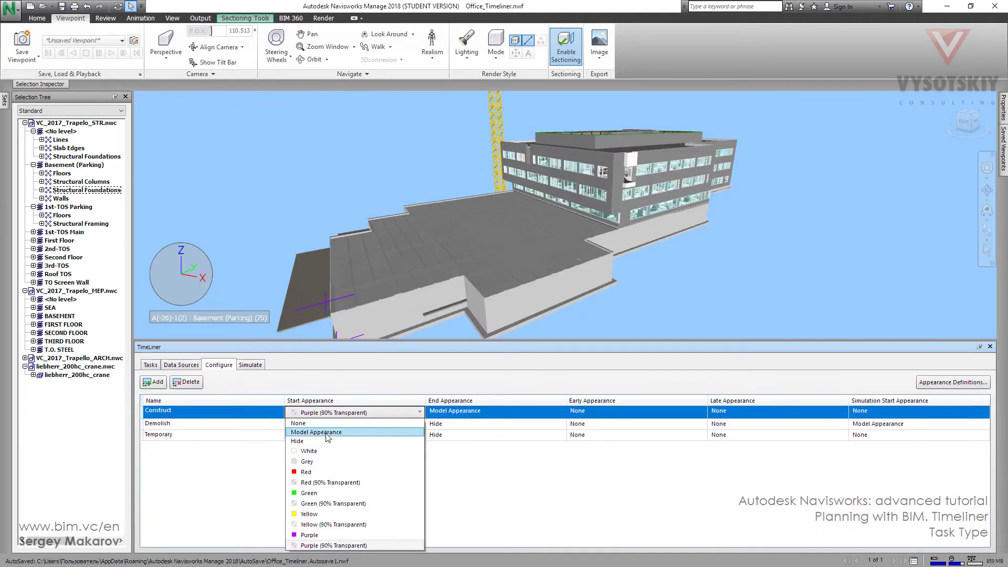
{"action": "left_click", "coordinate": [328, 504]}
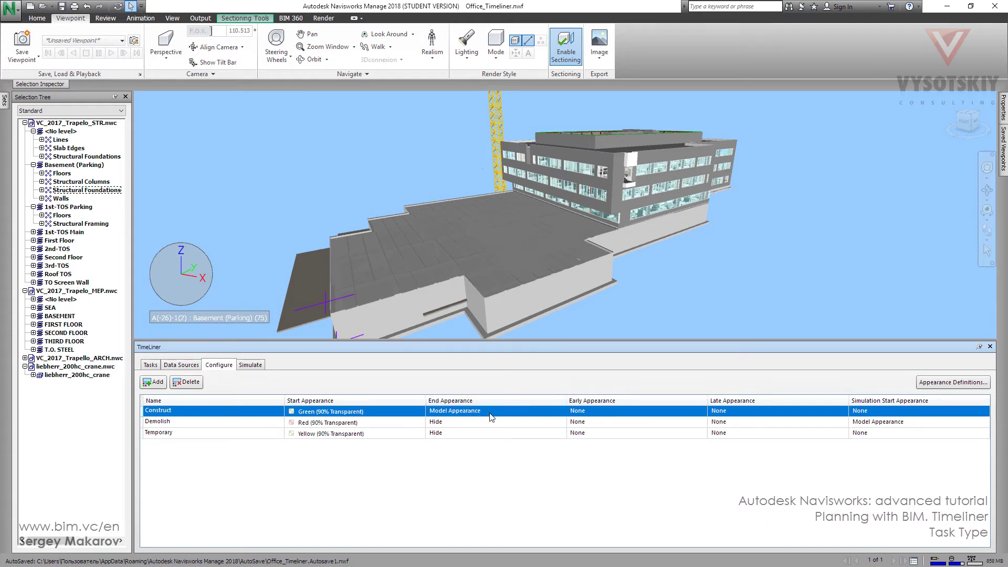
Review the available end appearance options for the Construct task type, keeping Model Appearance
{"action": "left_click", "coordinate": [560, 412]}
{"action": "left_click", "coordinate": [562, 412]}
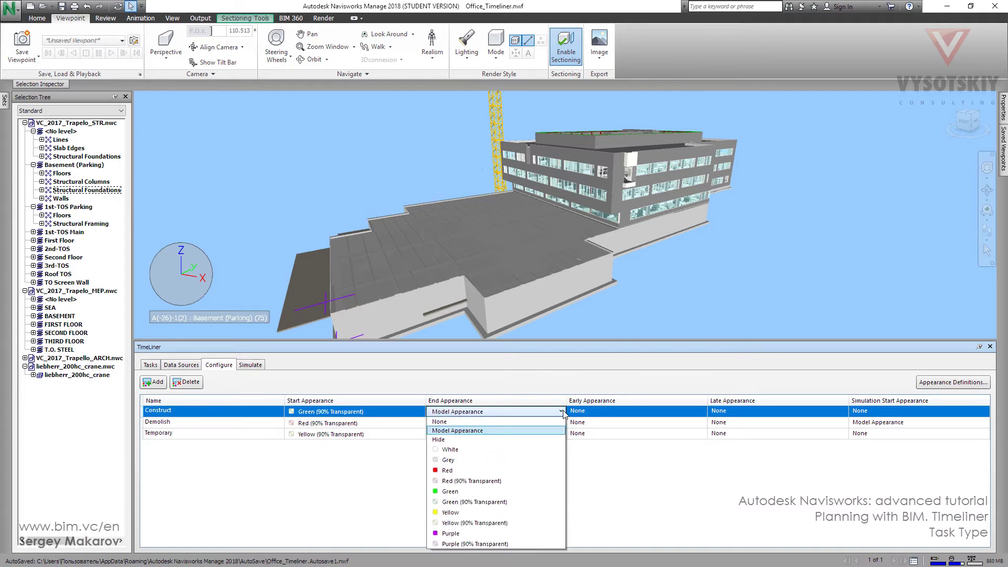
{"action": "left_click", "coordinate": [562, 412]}
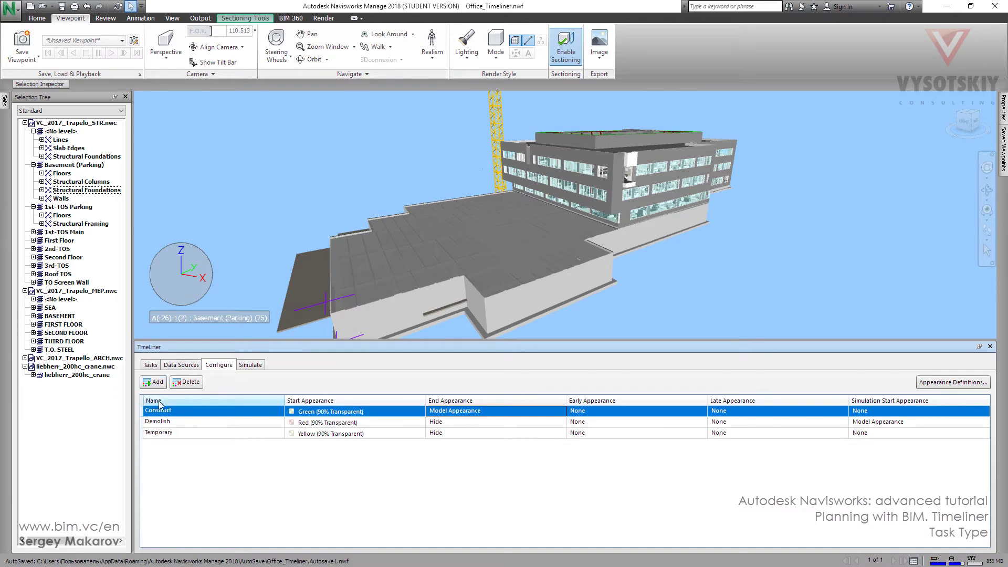
Examine the tasks' types, attachments, and planned and actual dates, and inspect the basement wall foundations in the model
{"action": "left_click", "coordinate": [151, 365]}
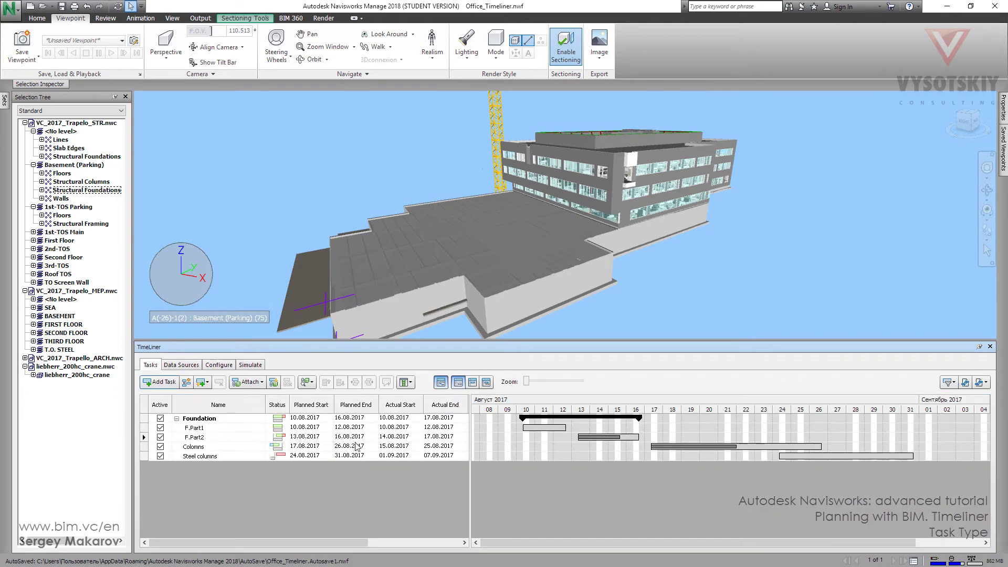
{"action": "left_click_drag", "start_coordinate": [328, 542], "coordinate": [421, 542]}
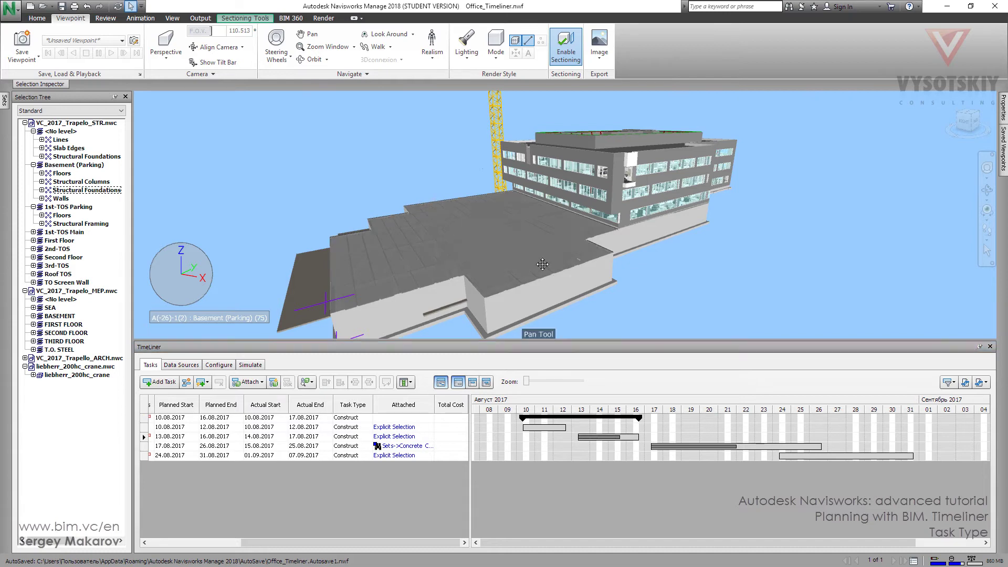
{"action": "middle_click_drag", "start_coordinate": [539, 294], "coordinate": [542, 246]}
{"action": "left_click", "coordinate": [490, 273]}
{"action": "scroll", "coordinate": [488, 274], "scroll_direction": "up", "scroll_amount": 5}
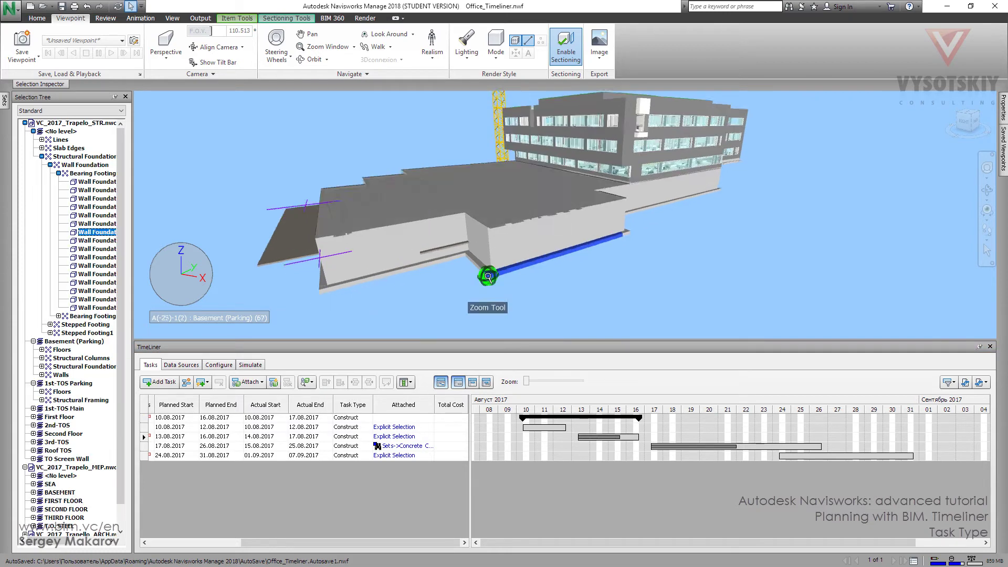
{"action": "scroll", "coordinate": [487, 274], "scroll_direction": "up", "scroll_amount": 2}
{"action": "left_click", "coordinate": [449, 273]}
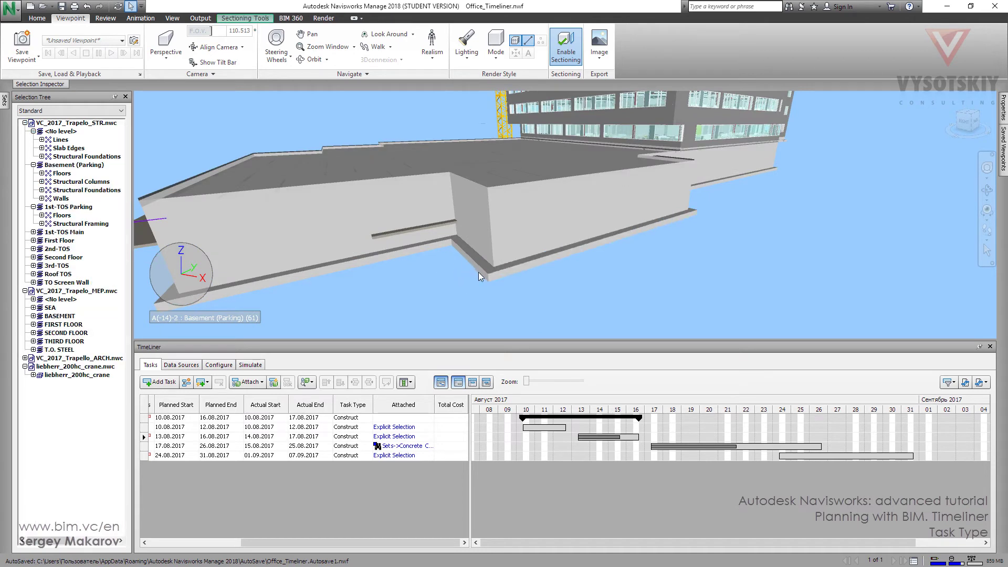
{"action": "left_click_drag", "start_coordinate": [261, 542], "coordinate": [179, 543]}
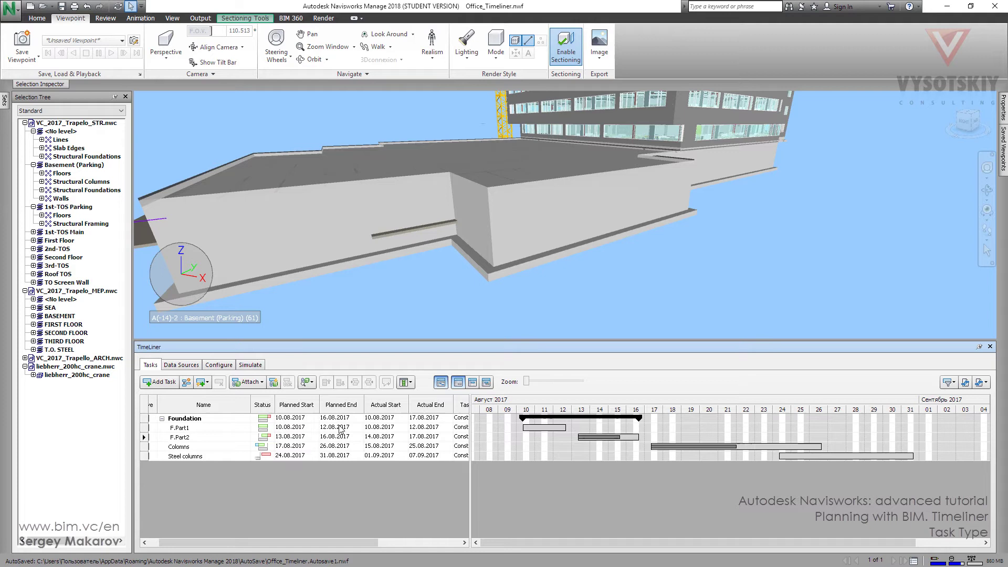
{"action": "left_click_drag", "start_coordinate": [284, 542], "coordinate": [365, 543]}
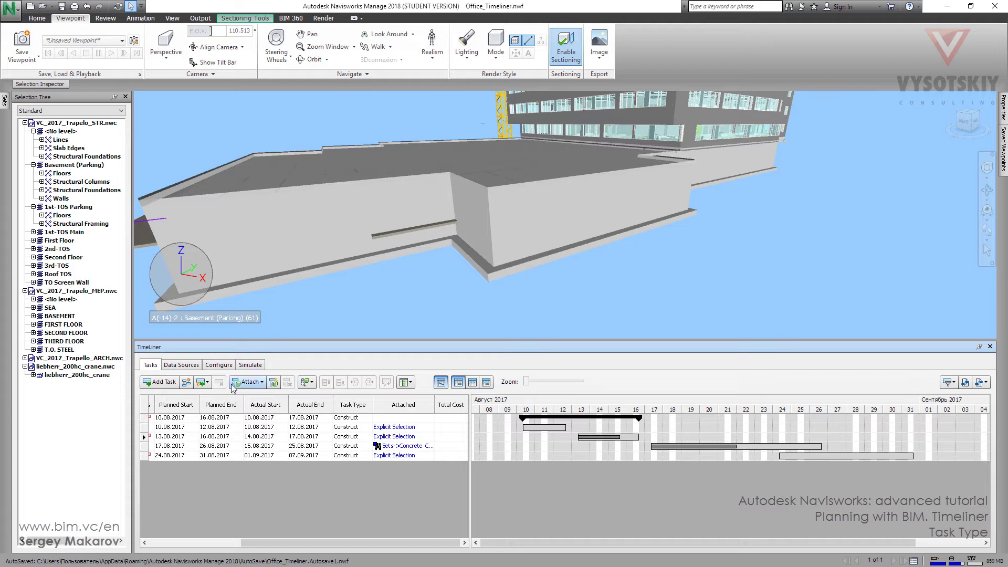
Set the Construct task type's early appearance to Green and its late appearance to Red
{"action": "left_click", "coordinate": [219, 365]}
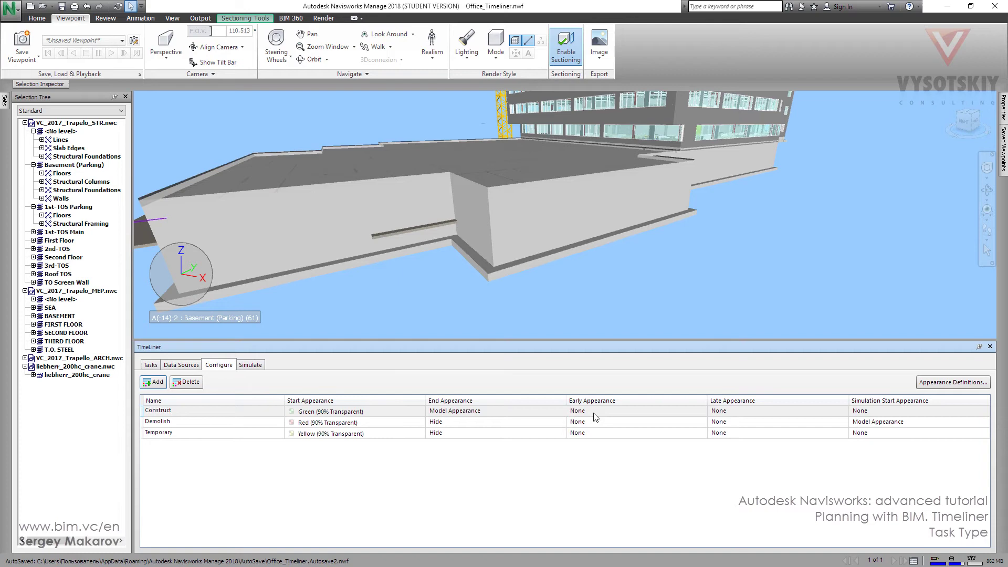
{"action": "left_click", "coordinate": [702, 413]}
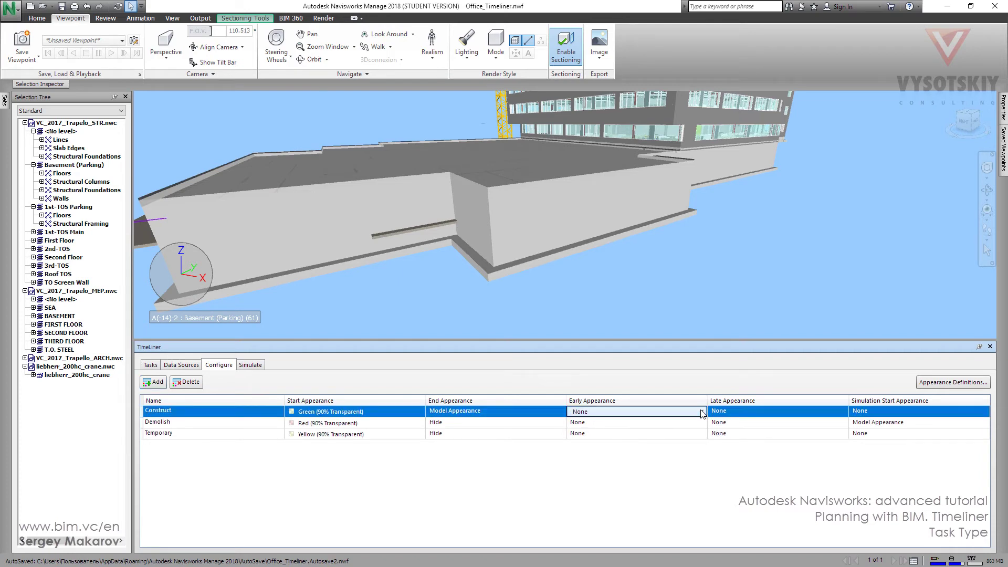
{"action": "left_click", "coordinate": [701, 413]}
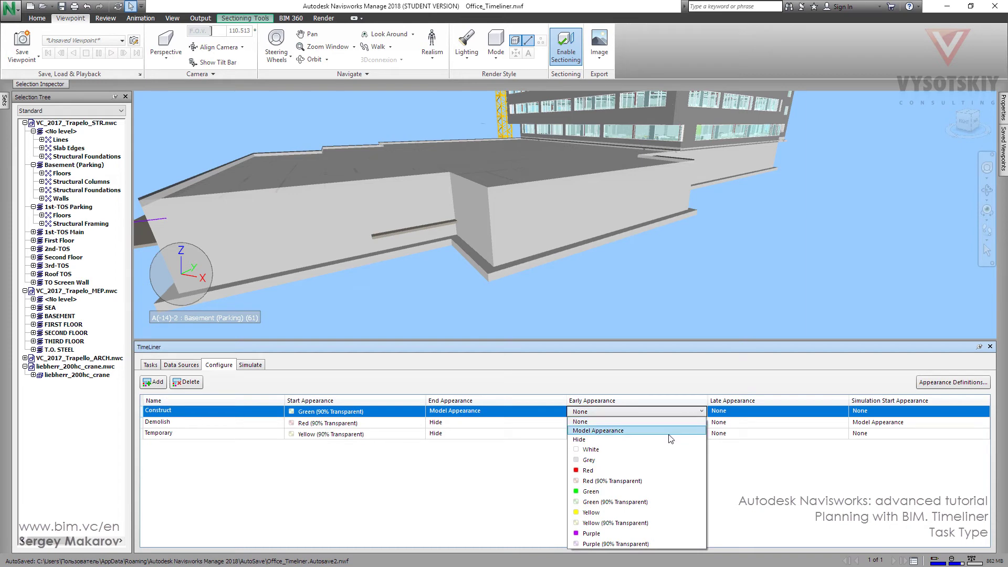
{"action": "left_click", "coordinate": [595, 492]}
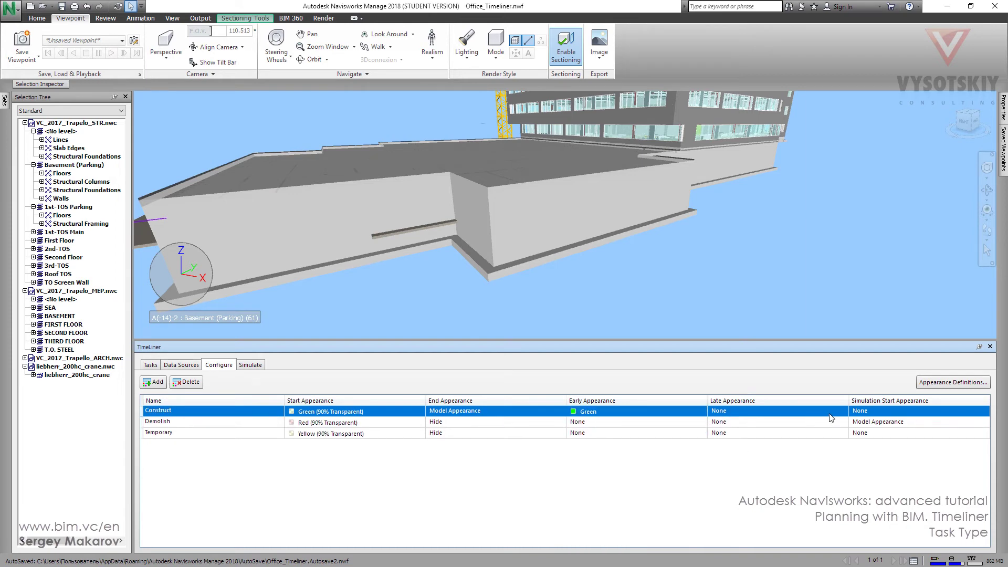
{"action": "left_click", "coordinate": [844, 413]}
{"action": "left_click", "coordinate": [843, 412]}
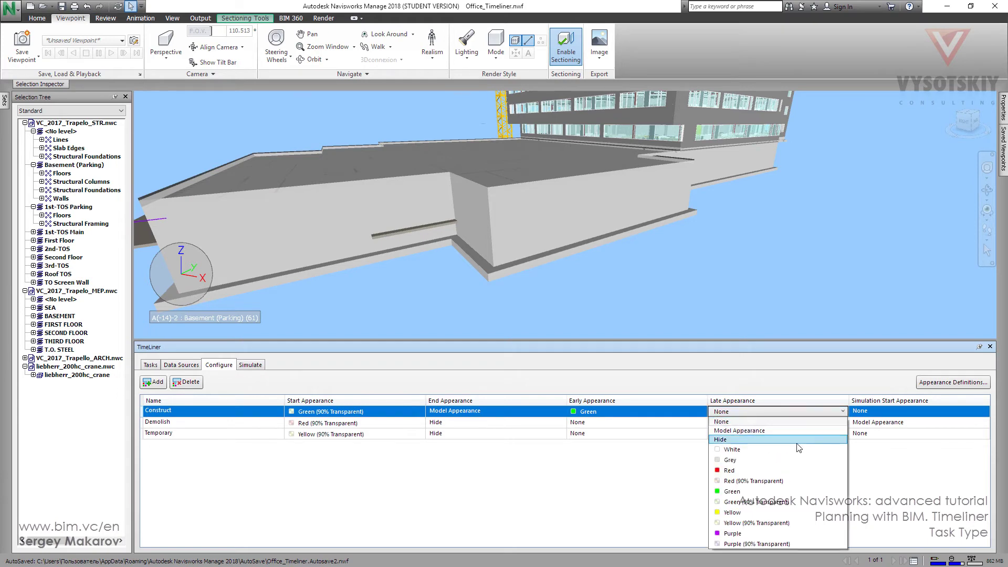
{"action": "left_click", "coordinate": [728, 471]}
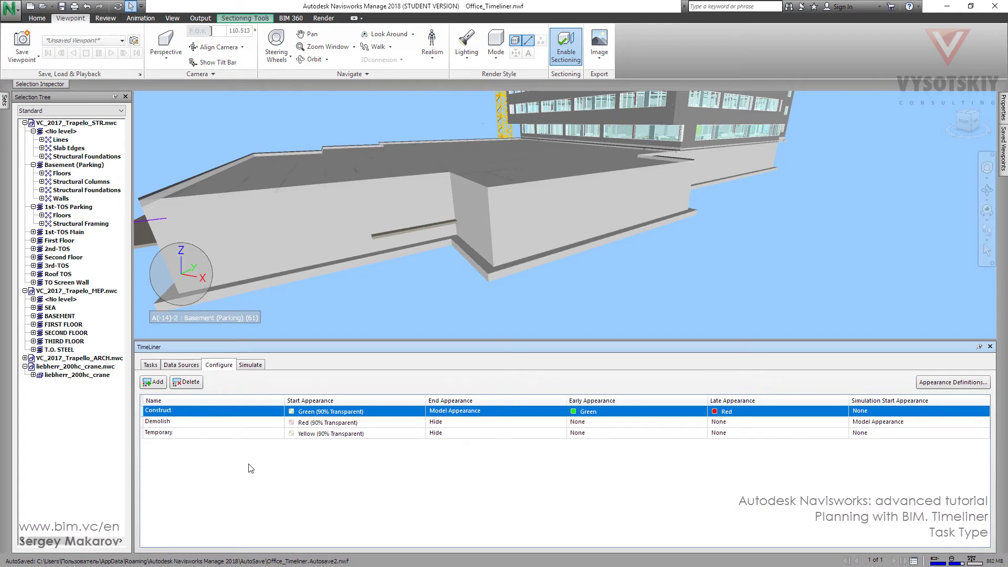
Play the schedule simulation with the foundations in view, and stop it during the column tasks
{"action": "left_click", "coordinate": [248, 365]}
{"action": "scroll", "coordinate": [457, 268], "scroll_direction": "up", "scroll_amount": 3}
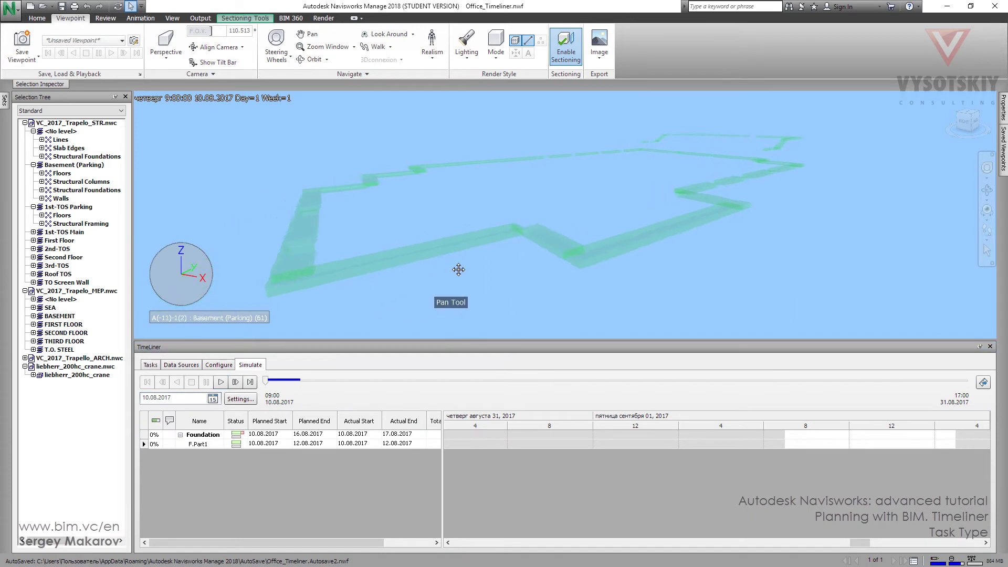
{"action": "left_click", "coordinate": [221, 383]}
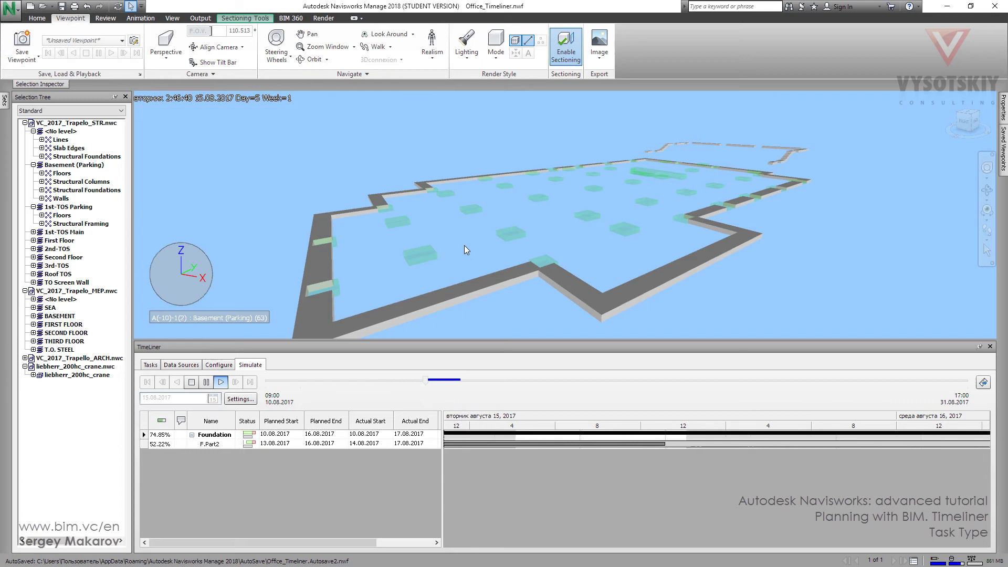
{"action": "middle_click_drag", "start_coordinate": [464, 244], "coordinate": [461, 270]}
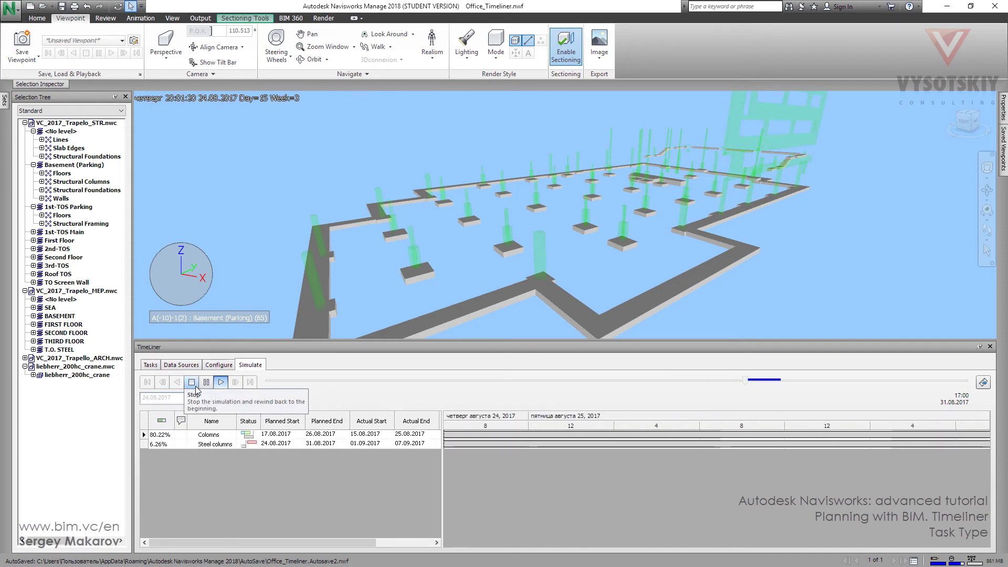
{"action": "left_click", "coordinate": [192, 383]}
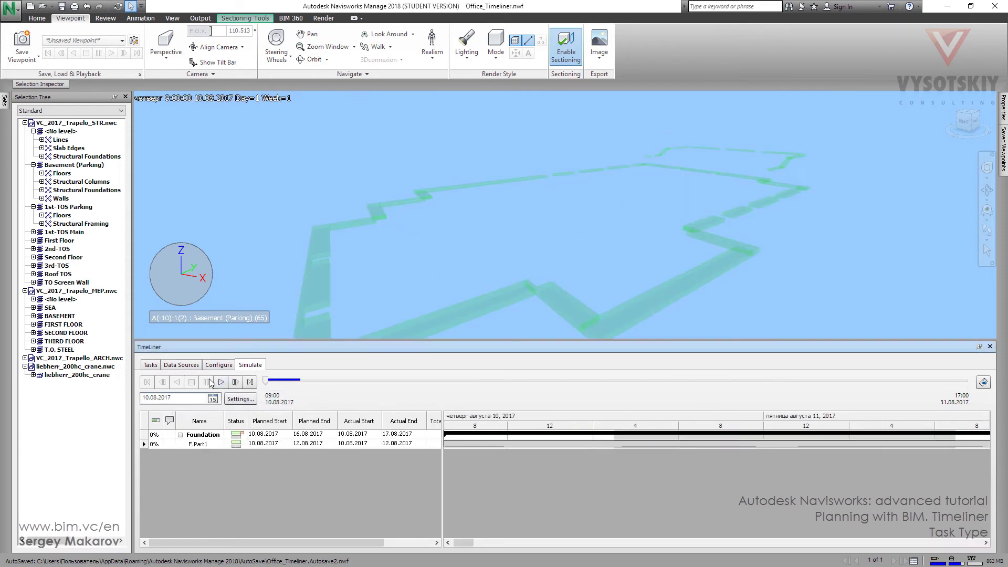
Set the simulation view to Planned against Actual in the simulation settings
{"action": "left_click", "coordinate": [239, 399]}
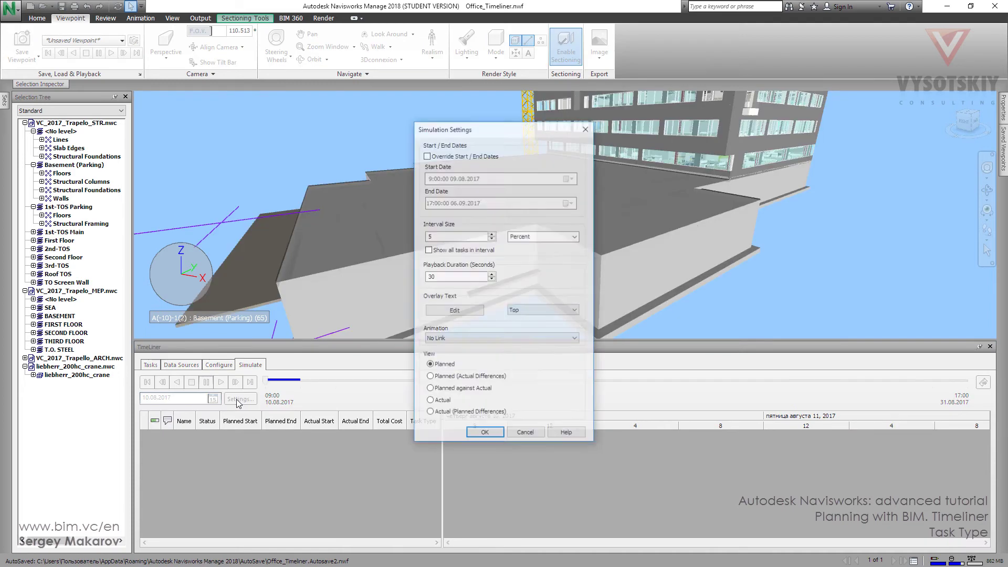
{"action": "left_click", "coordinate": [436, 389]}
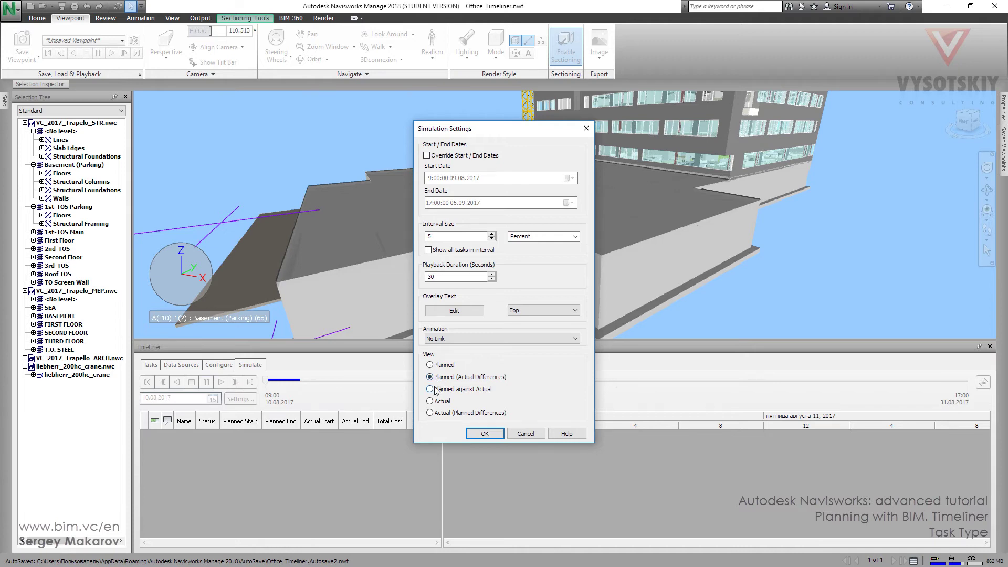
{"action": "left_click", "coordinate": [482, 433]}
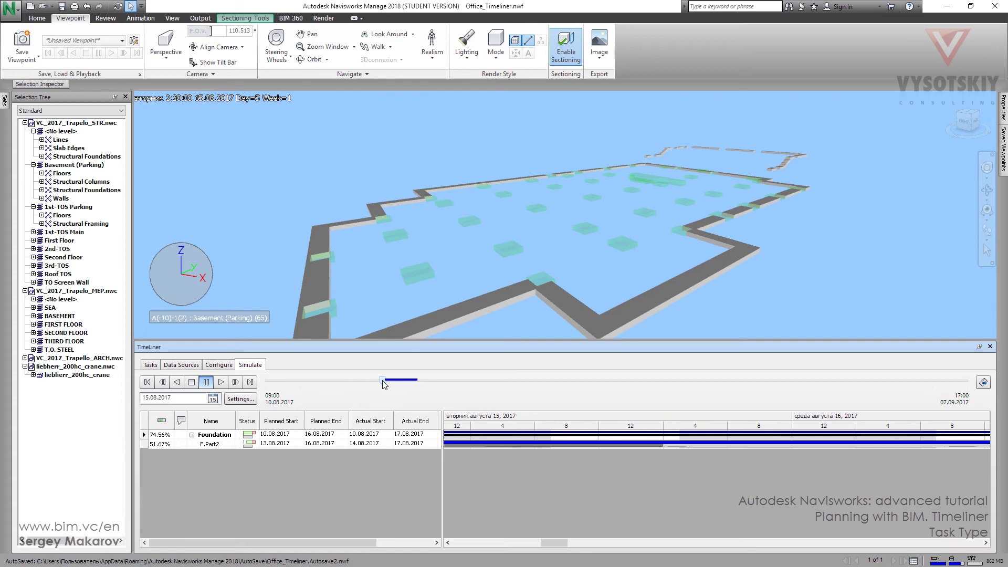
Move the simulation back to 13.08.2017 to inspect the foundations' colour, and check the Construct task type's late appearance
{"action": "left_click_drag", "start_coordinate": [382, 380], "coordinate": [357, 382]}
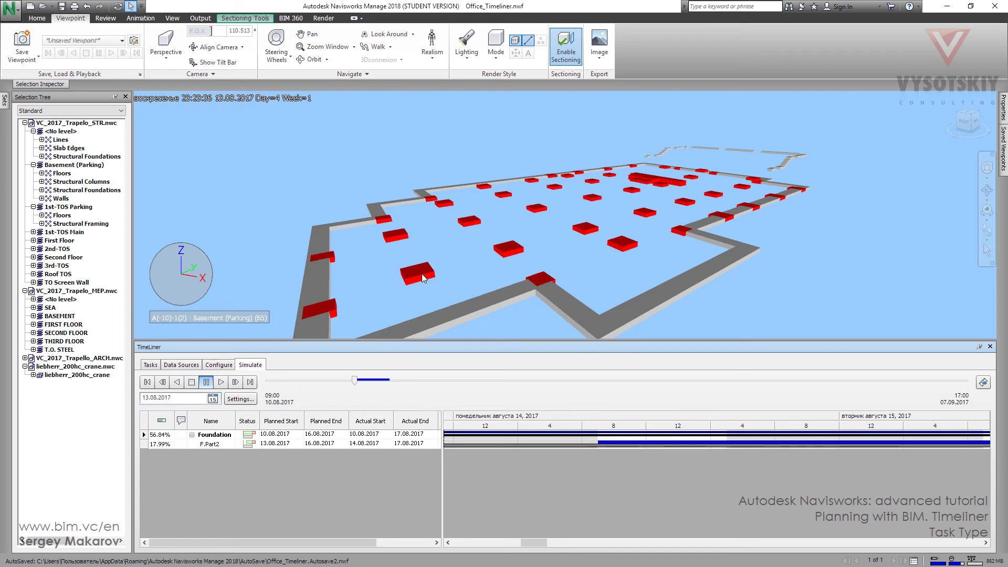
{"action": "left_click", "coordinate": [217, 365]}
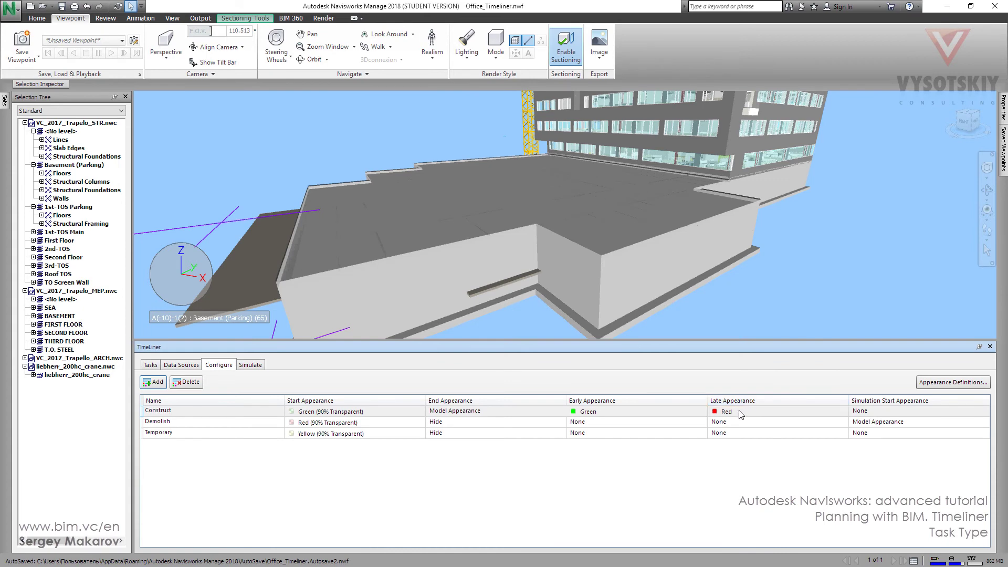
Play the planned-against-actual simulation from the start, and pause it during the Steel columns task
{"action": "left_click", "coordinate": [250, 365]}
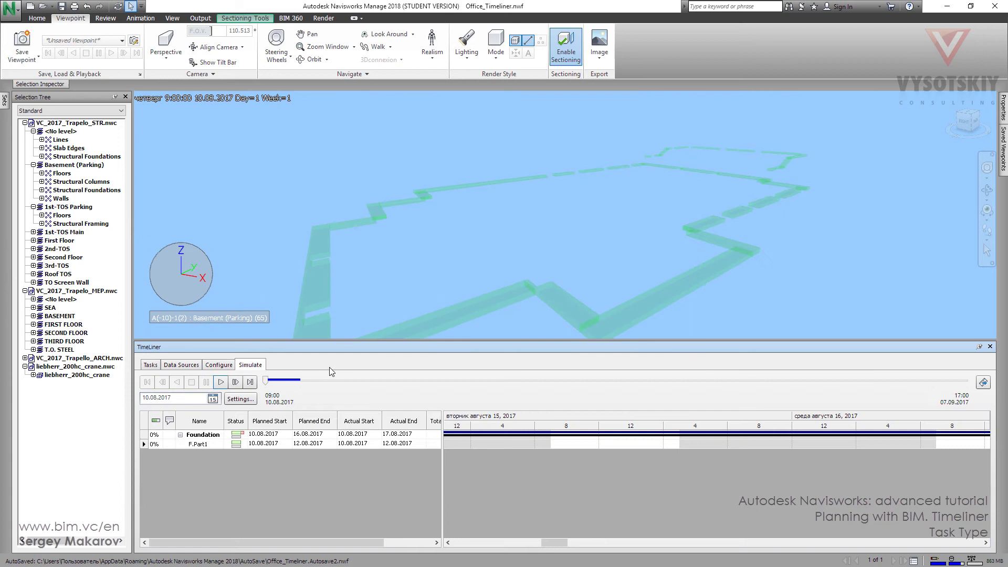
{"action": "left_click", "coordinate": [221, 383]}
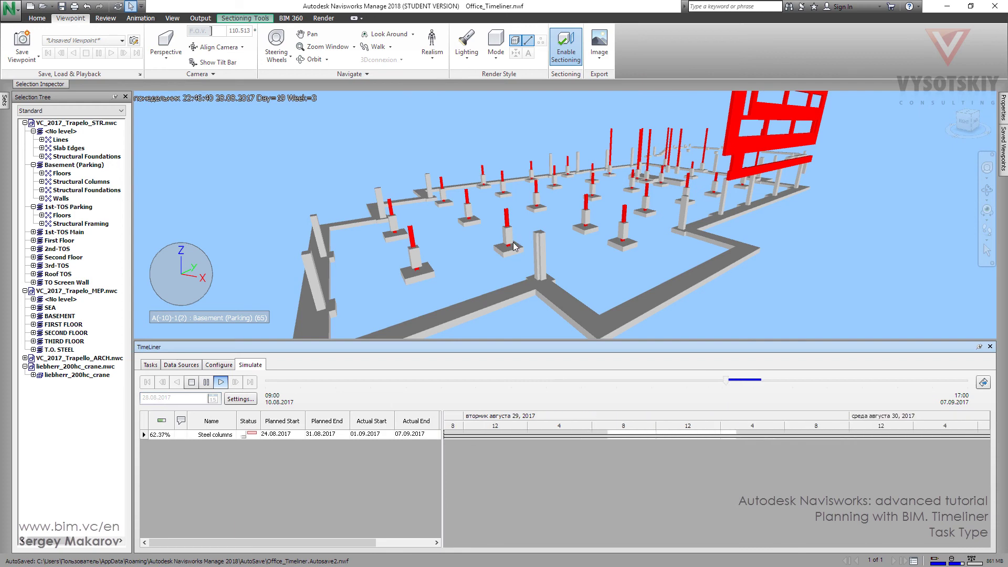
{"action": "left_click", "coordinate": [207, 382]}
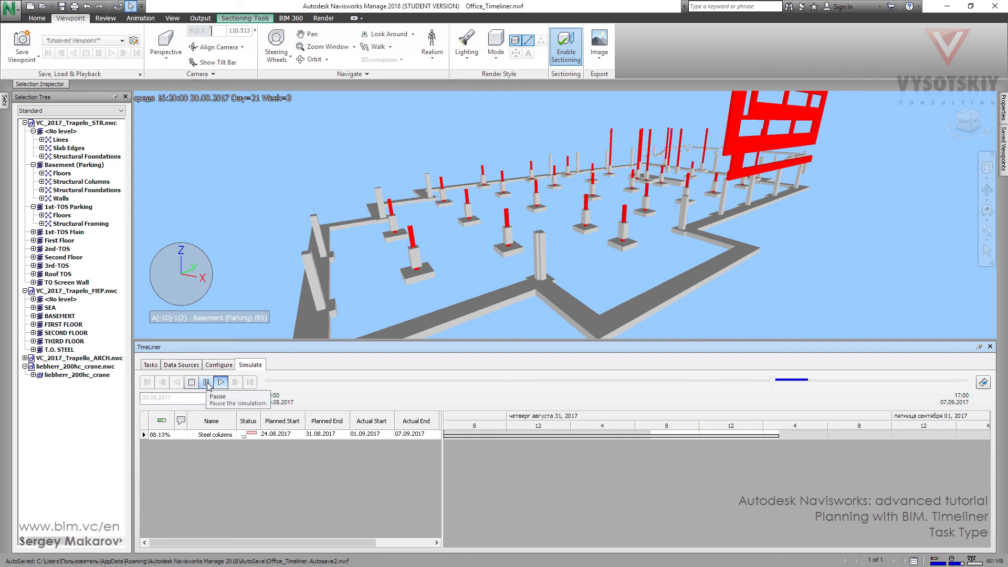
Add a new task type to the TimeLiner configuration and name it Constr1
{"action": "left_click", "coordinate": [218, 365]}
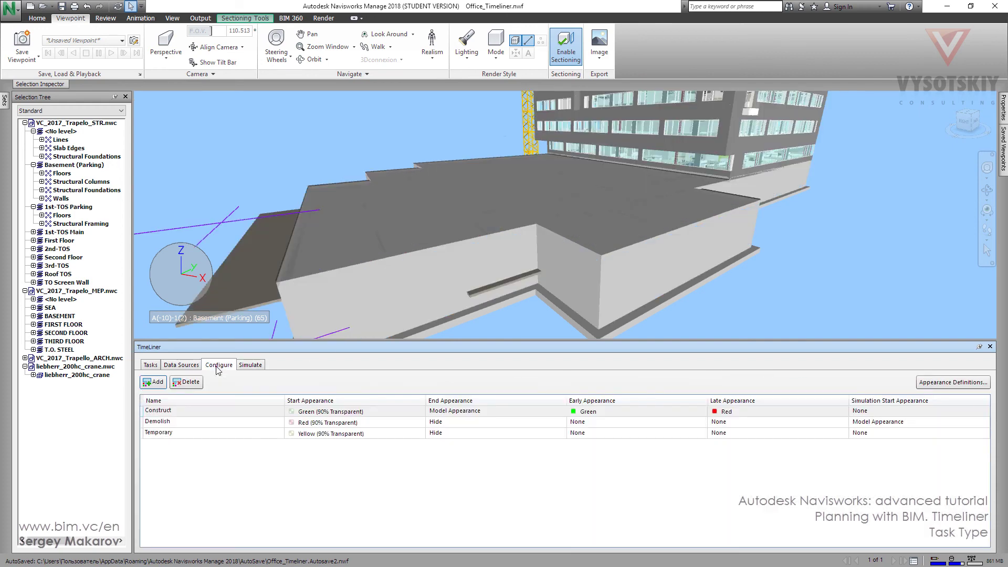
{"action": "left_click", "coordinate": [157, 383]}
{"action": "double_click", "coordinate": [198, 443]}
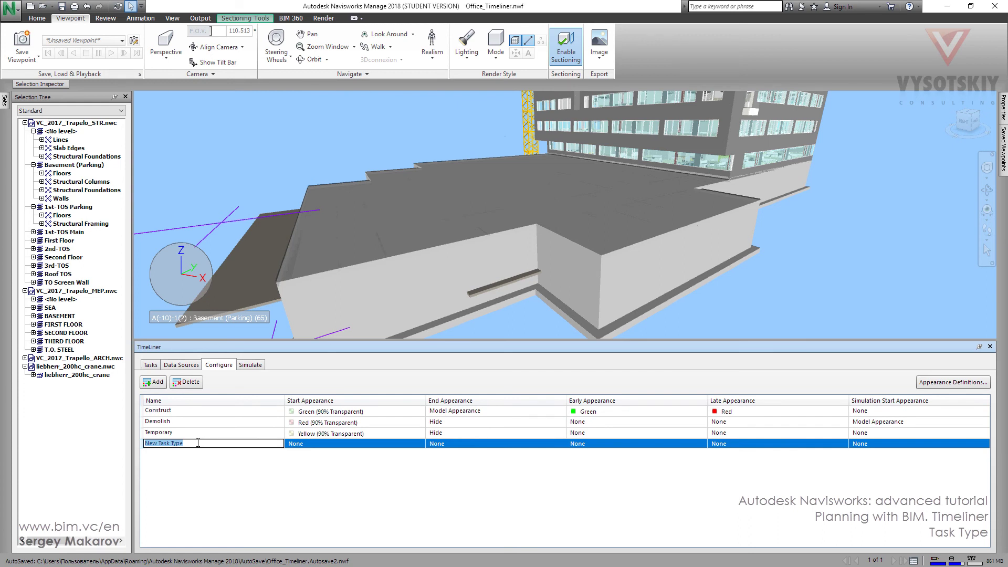
{"action": "type", "text": "Constr1"}
{"action": "key", "text": "Return"}
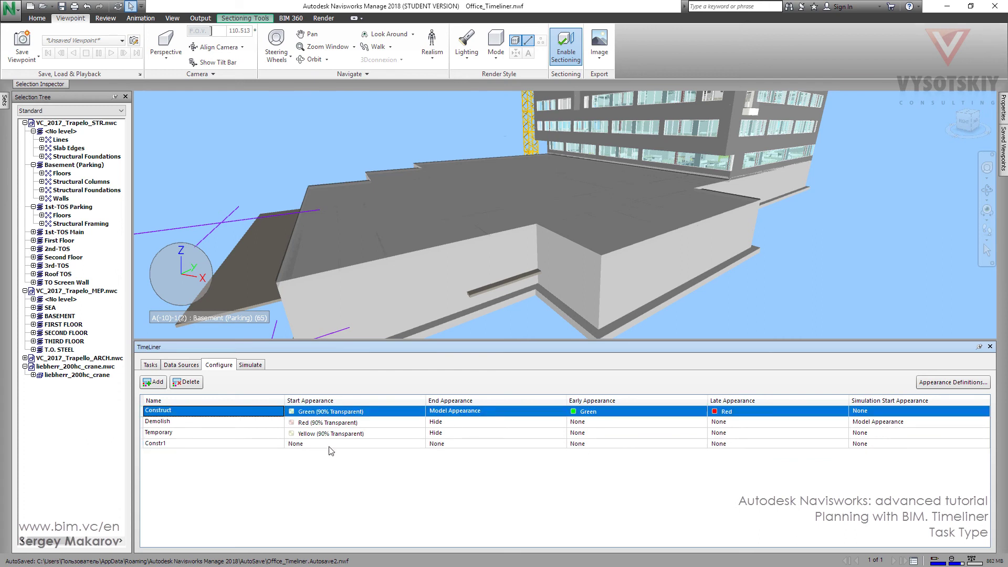
{"action": "left_click", "coordinate": [420, 445]}
{"action": "left_click", "coordinate": [421, 445]}
{"action": "left_click", "coordinate": [420, 445]}
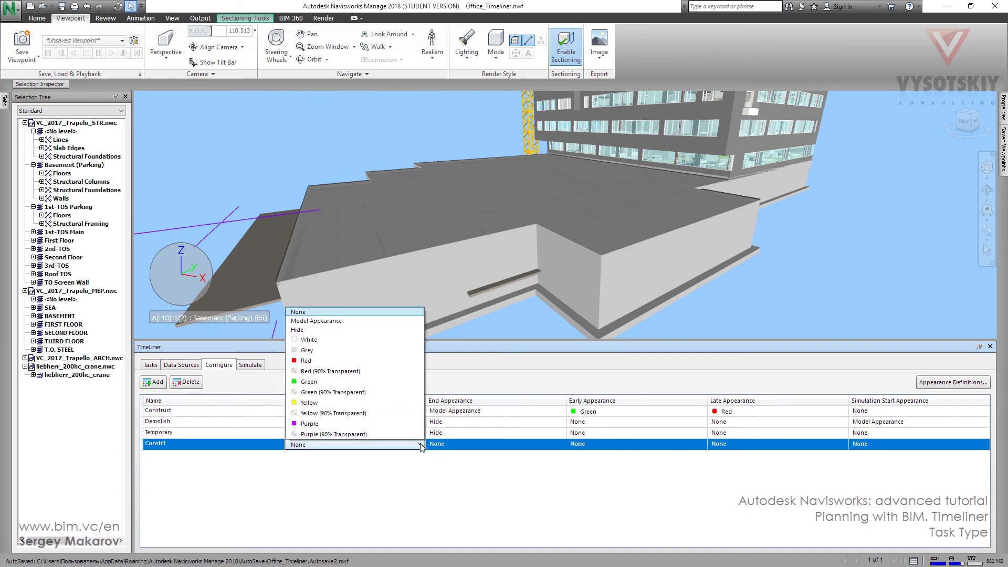
{"action": "left_click", "coordinate": [420, 445]}
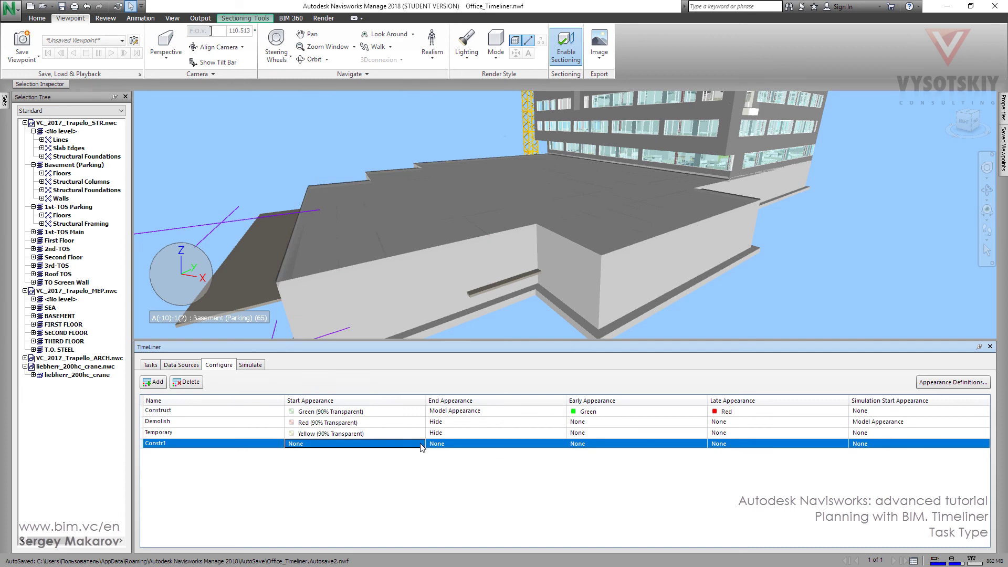
Add a new appearance to the TimeLiner appearance definitions
{"action": "left_click", "coordinate": [980, 382]}
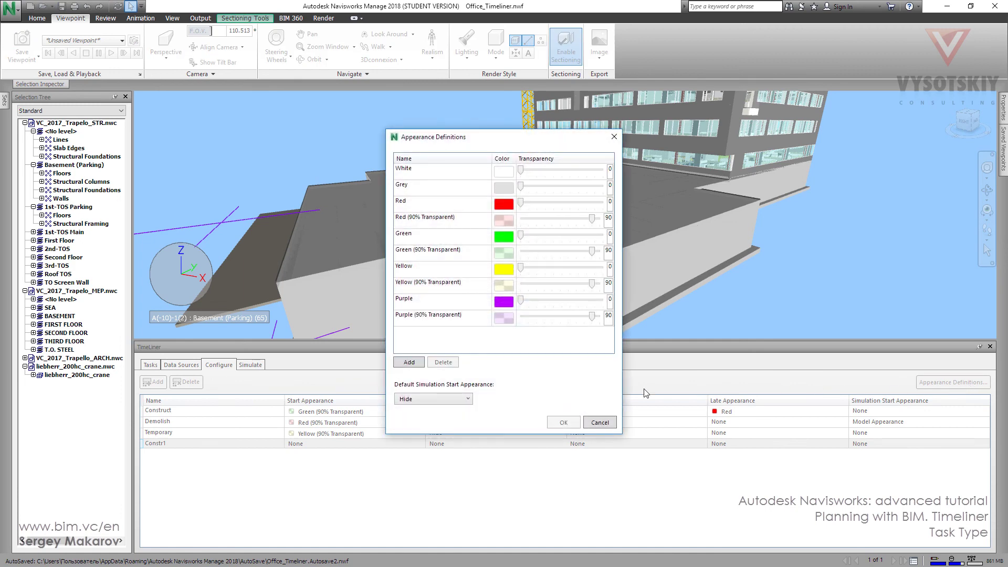
{"action": "left_click", "coordinate": [410, 363]}
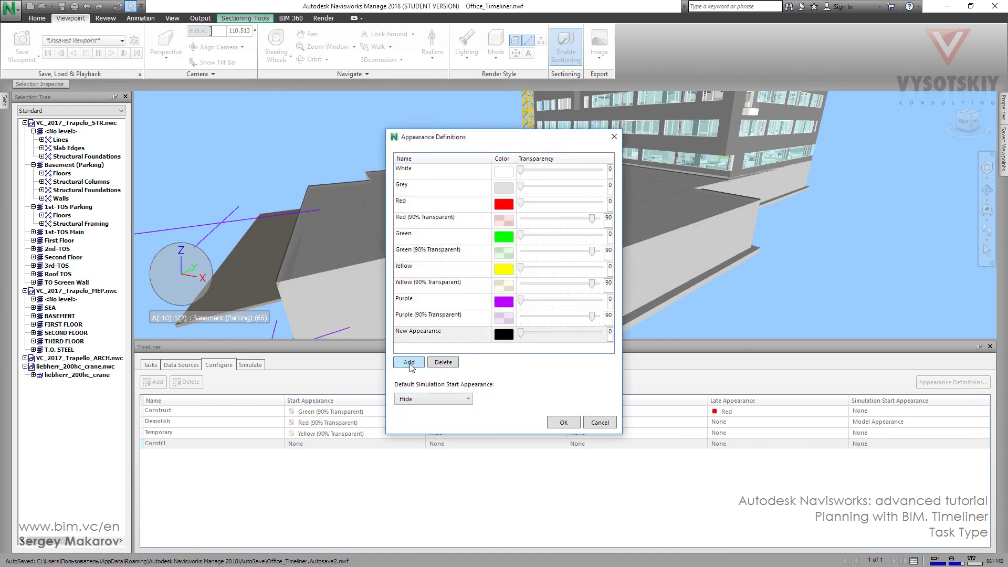